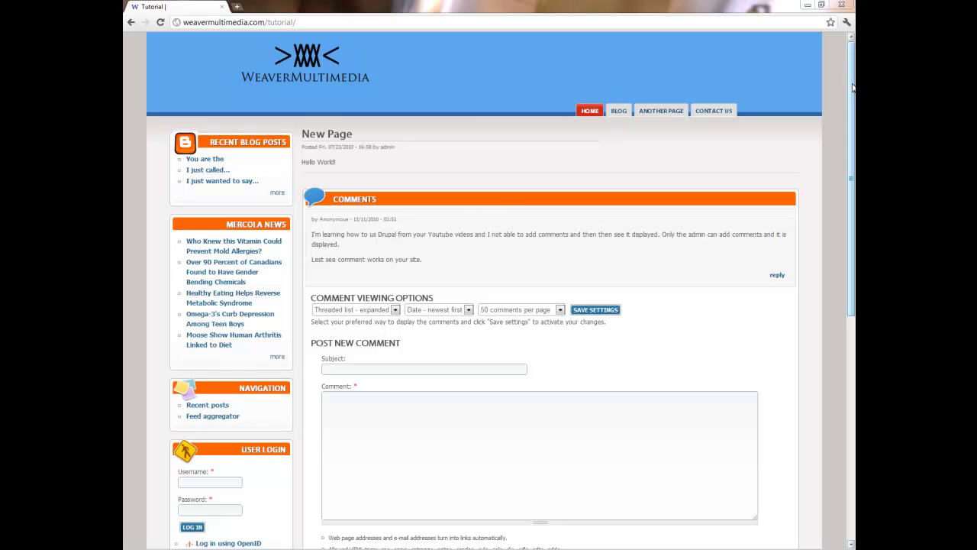
- Enter the admin username and the account password in the User Login block
drag(853, 88, 846, 204)
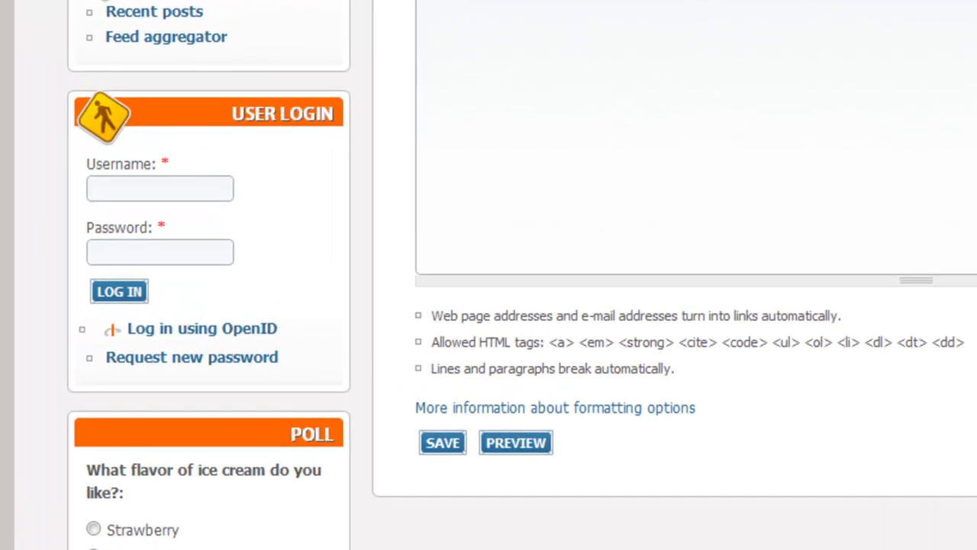
scroll(522, 275, up, 5)
scroll(522, 275, down, 4)
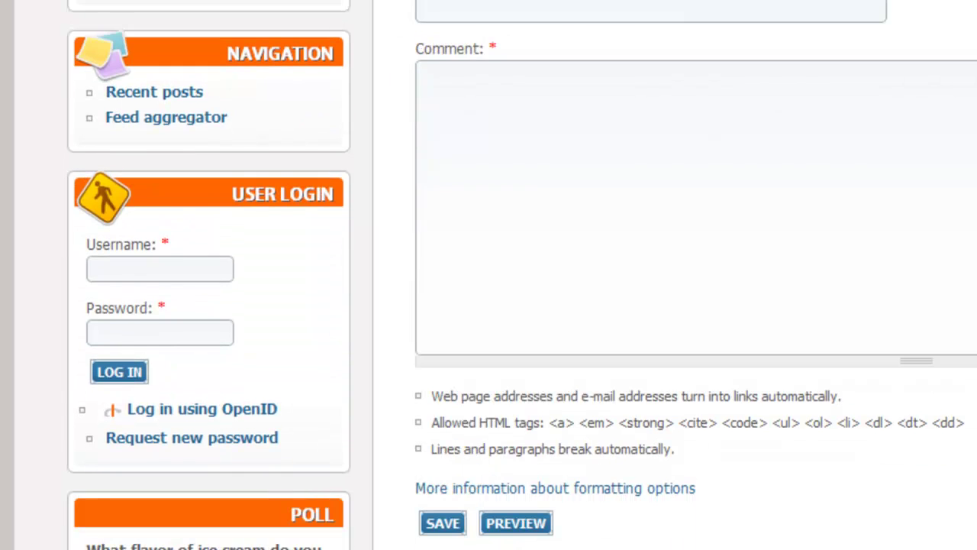
scroll(522, 274, down, 5)
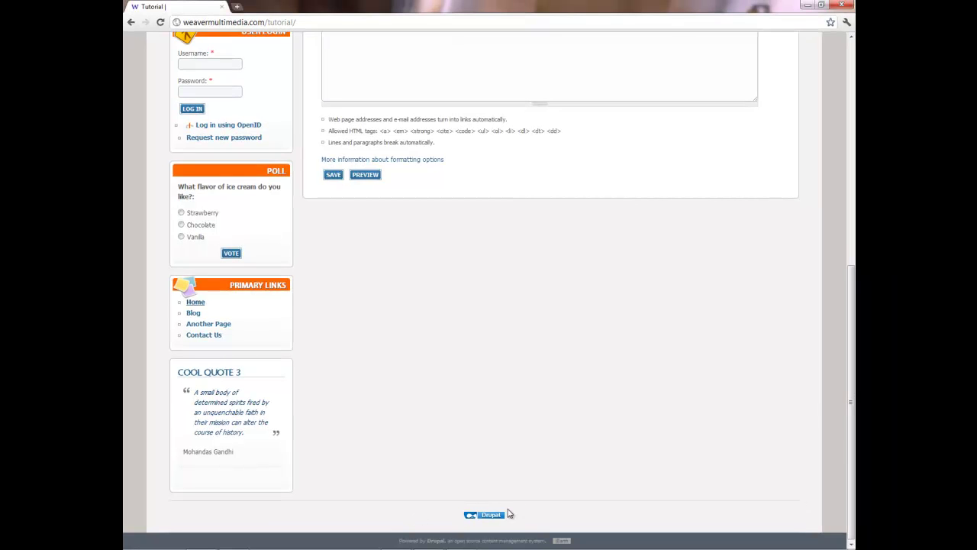
drag(850, 422, 823, 220)
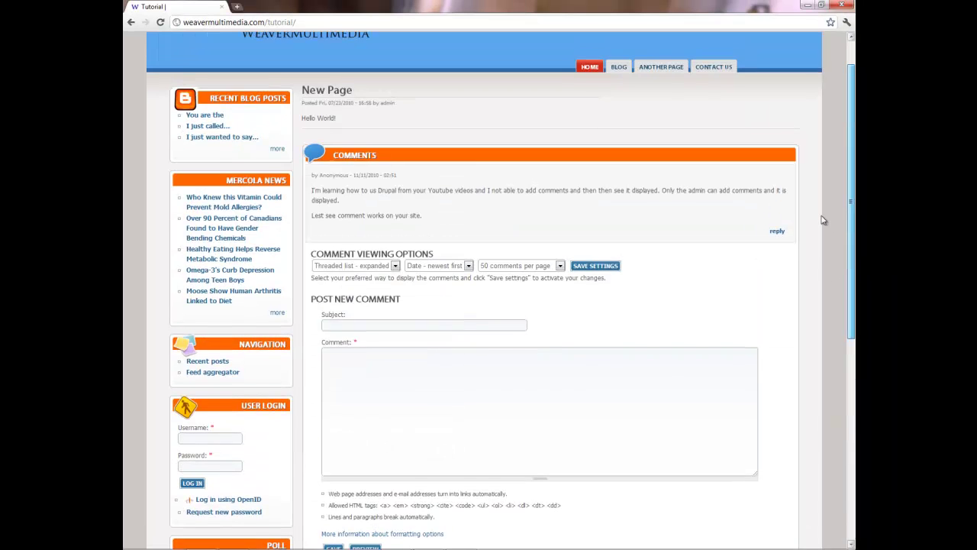
click(229, 438)
text(adm)
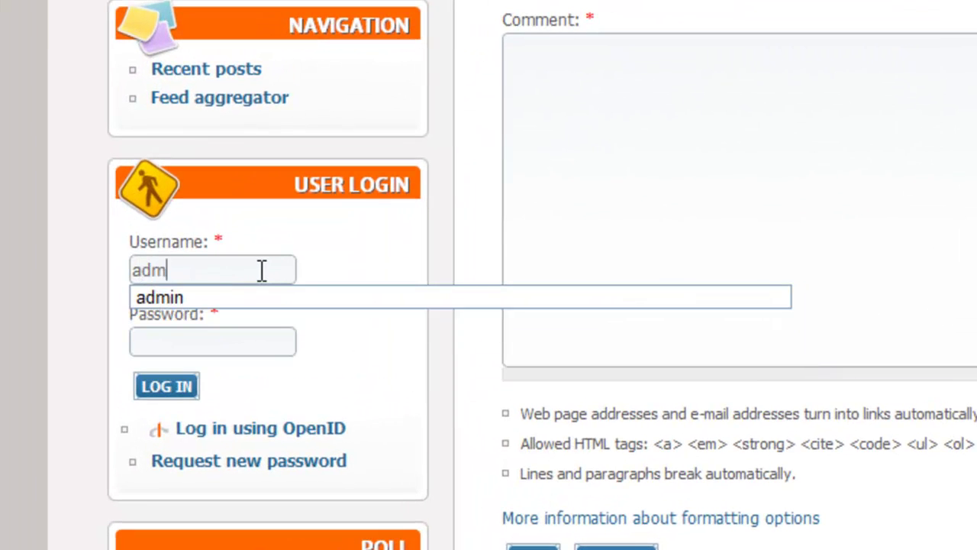
text(in)
key(Tab)
text(******)
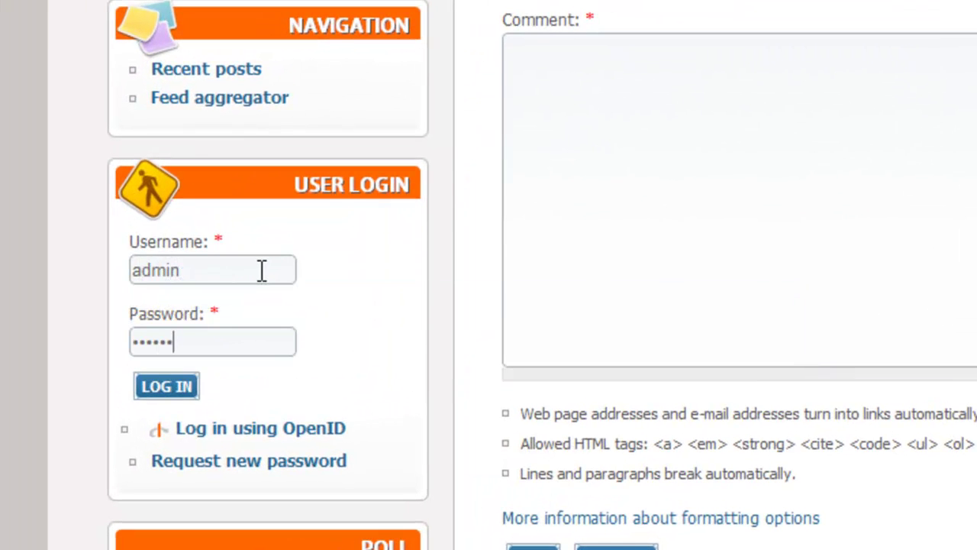
text(**)
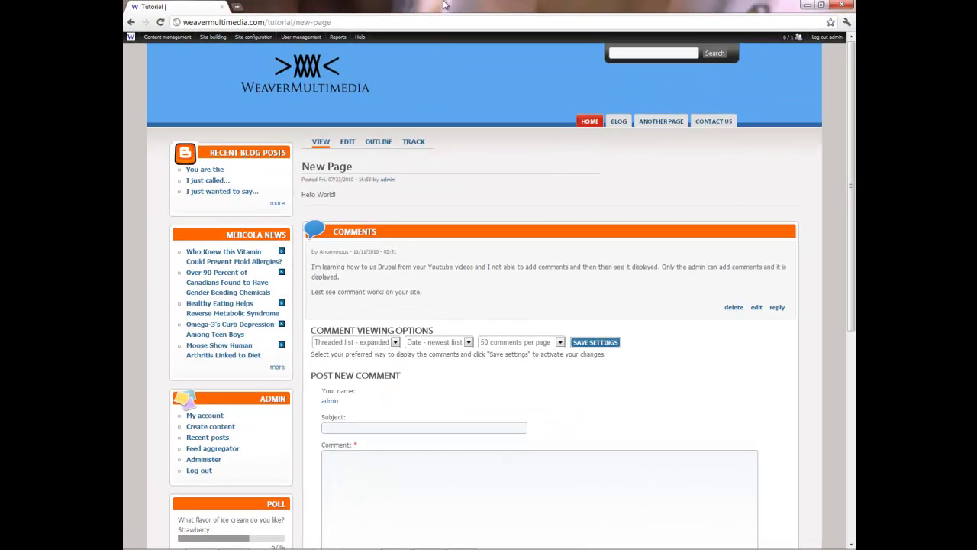
mouse_move(293, 56)
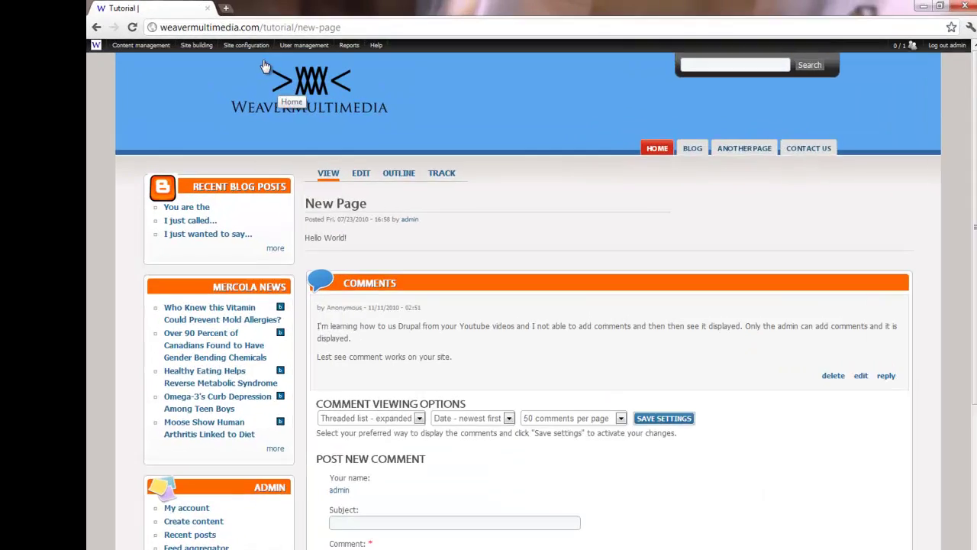
mouse_move(263, 42)
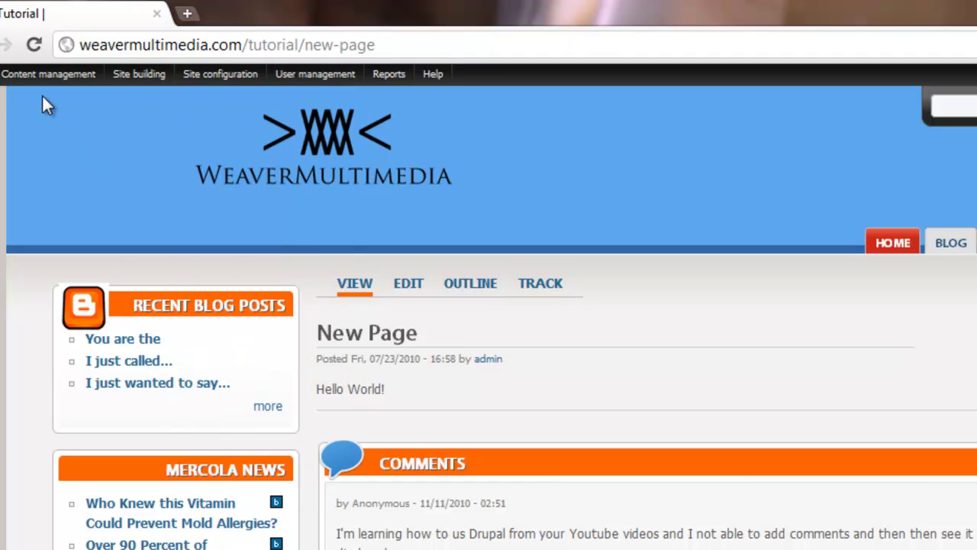
- Create a new Page titled 'Login Admin' with URL path alias login_admin
mouse_move(42, 74)
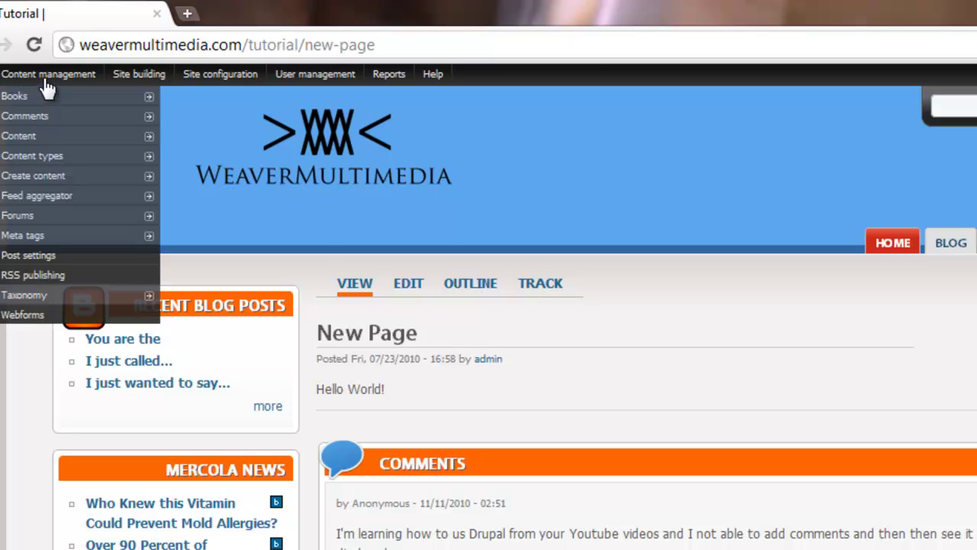
mouse_move(46, 197)
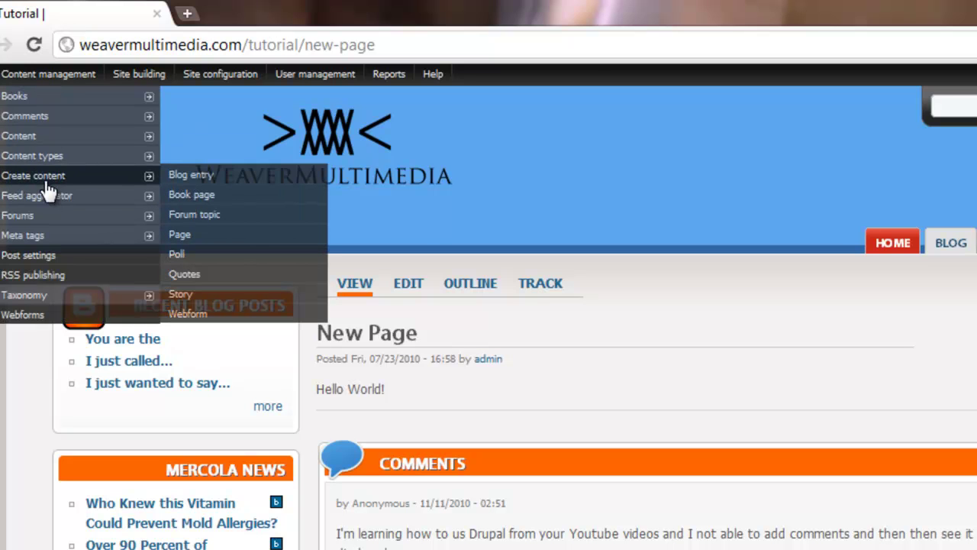
click(189, 242)
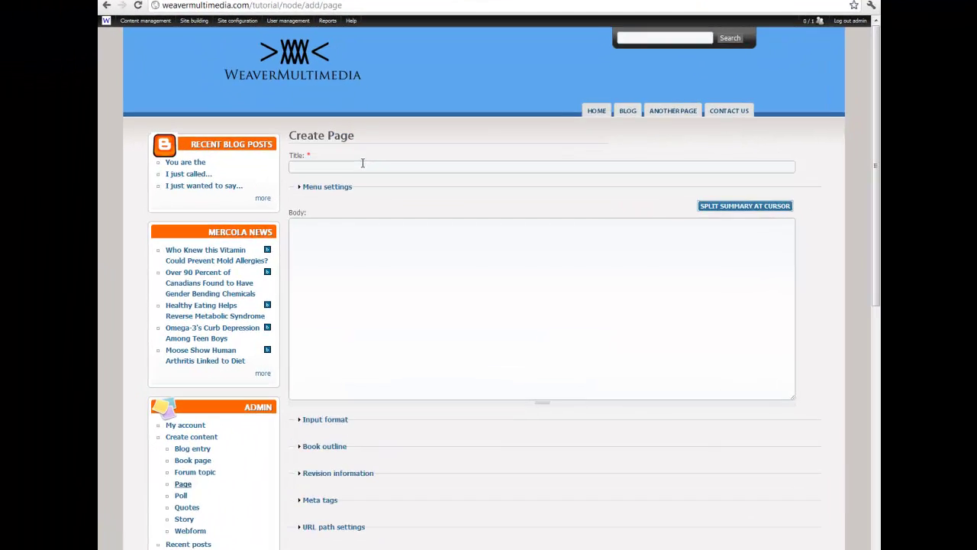
text(Login A)
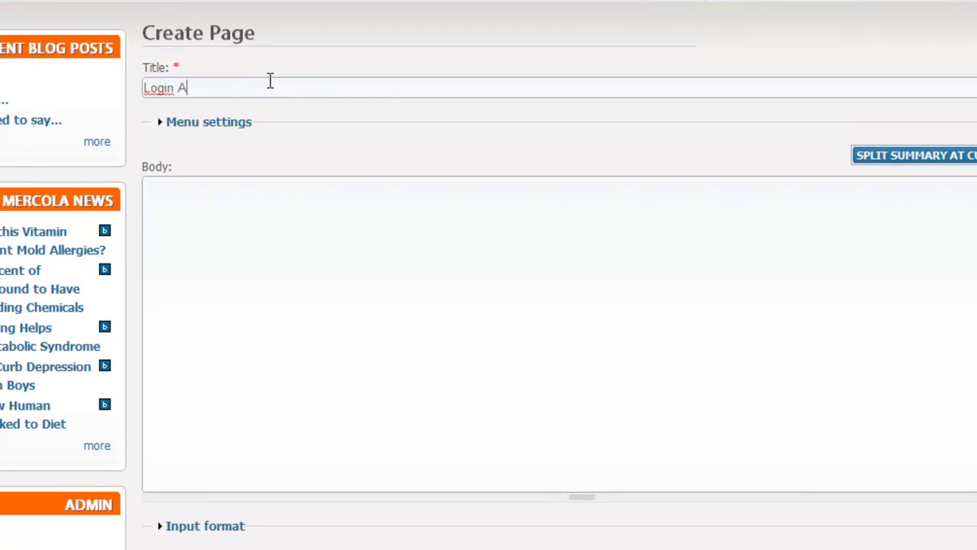
text(dmin)
click(270, 221)
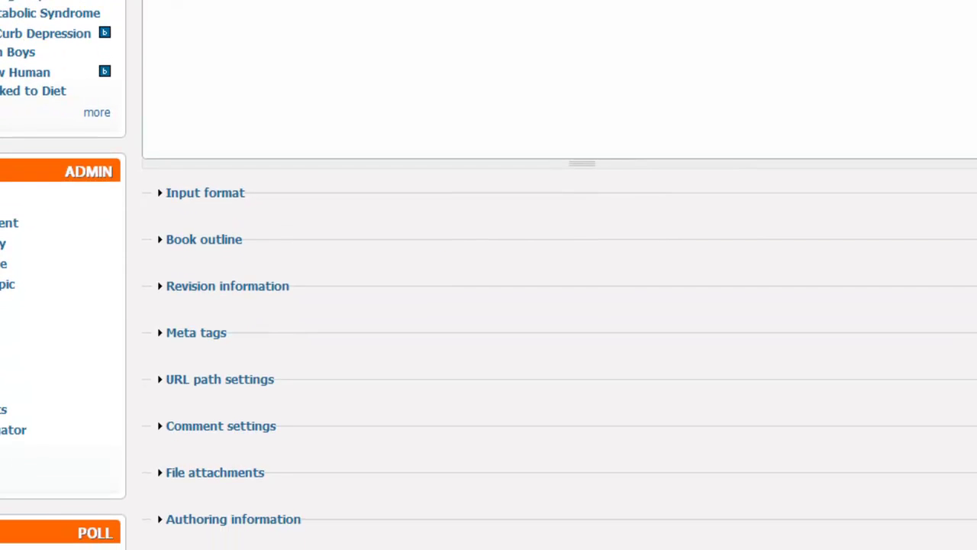
click(207, 382)
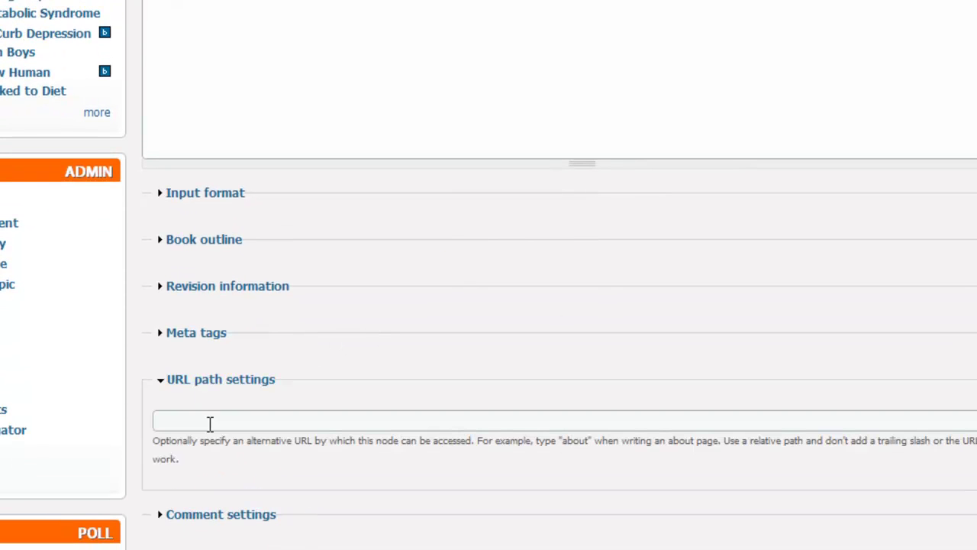
click(211, 421)
text(login)
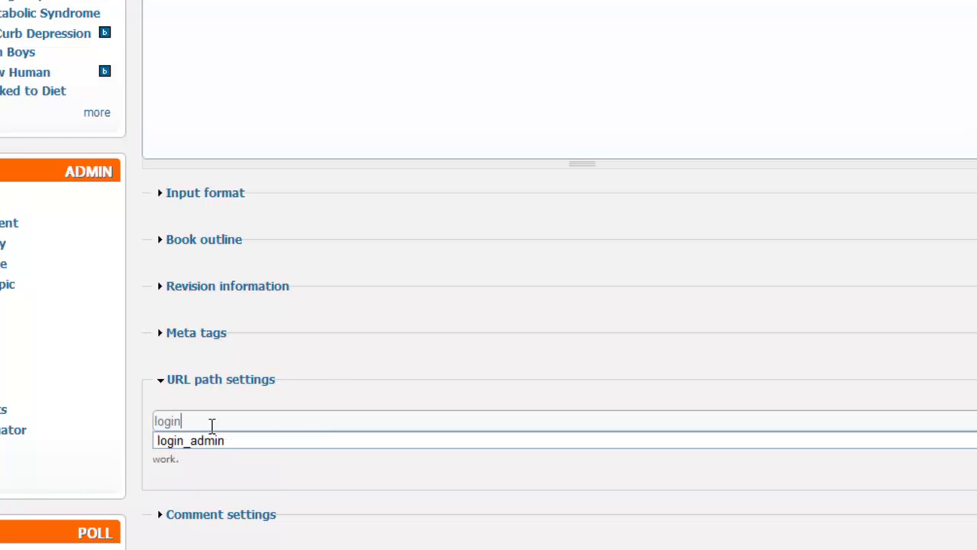
text(_admin)
click(339, 364)
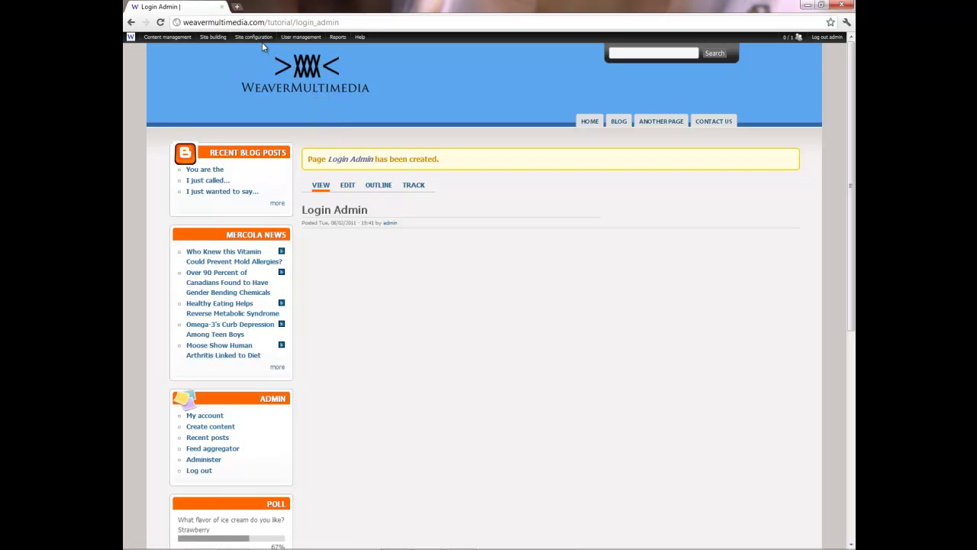
- Open Site configuration > Site information from the admin menu
mouse_move(258, 38)
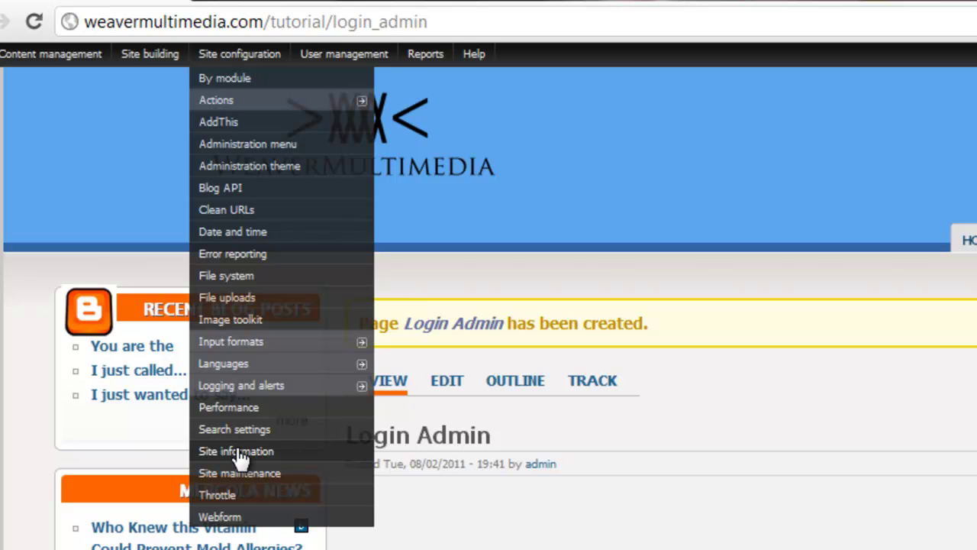
click(237, 451)
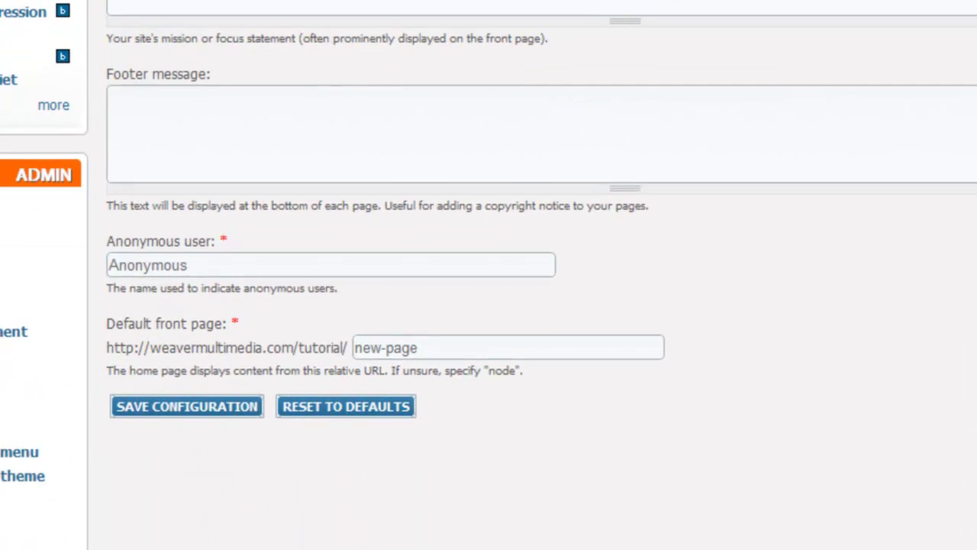
- Set the footer message to '&copy;2011 | <a href="/tutorial/login_admin">Login</a>' and save the configuration
click(374, 107)
text(&cop;)
key(BackSpace)
text(y;2011)
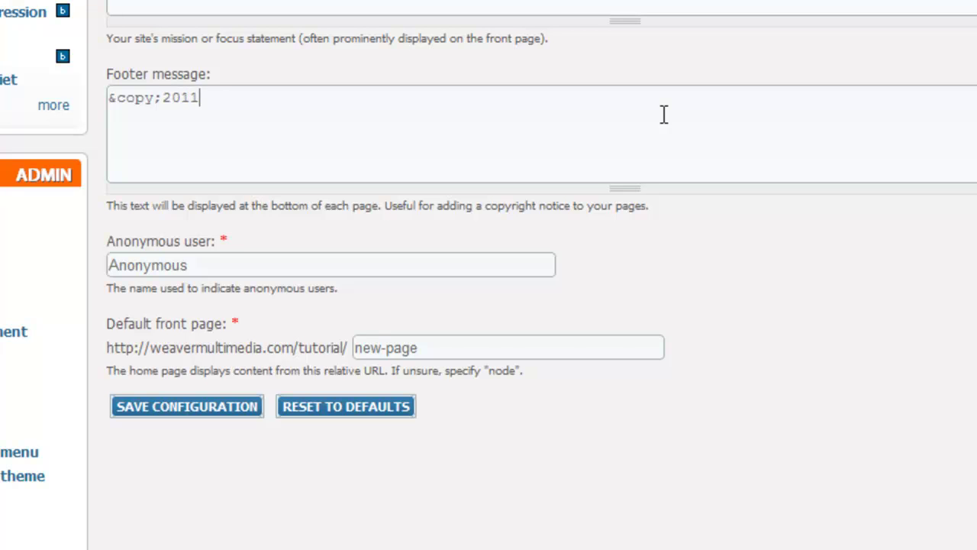
text( | <a href=)
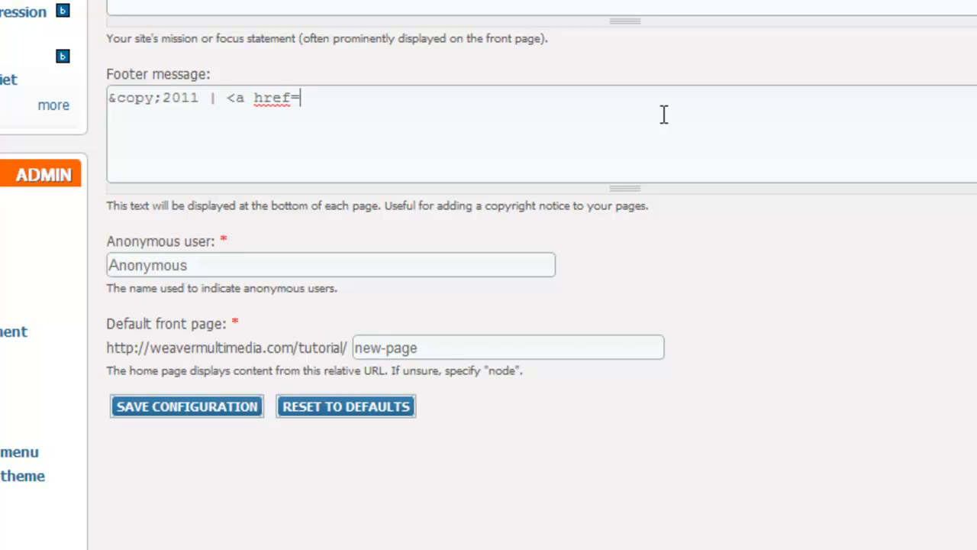
text(")
text(/tutorial)
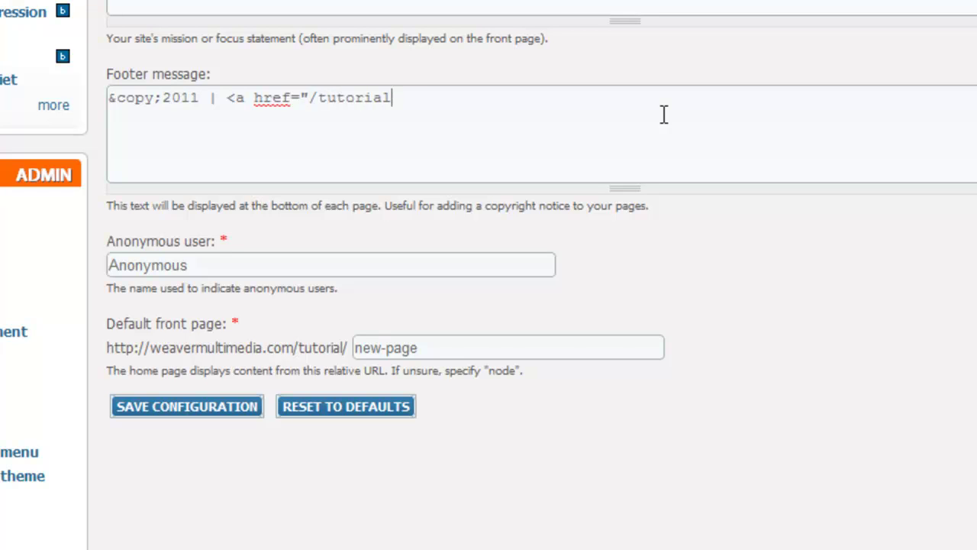
text(/login_admin)
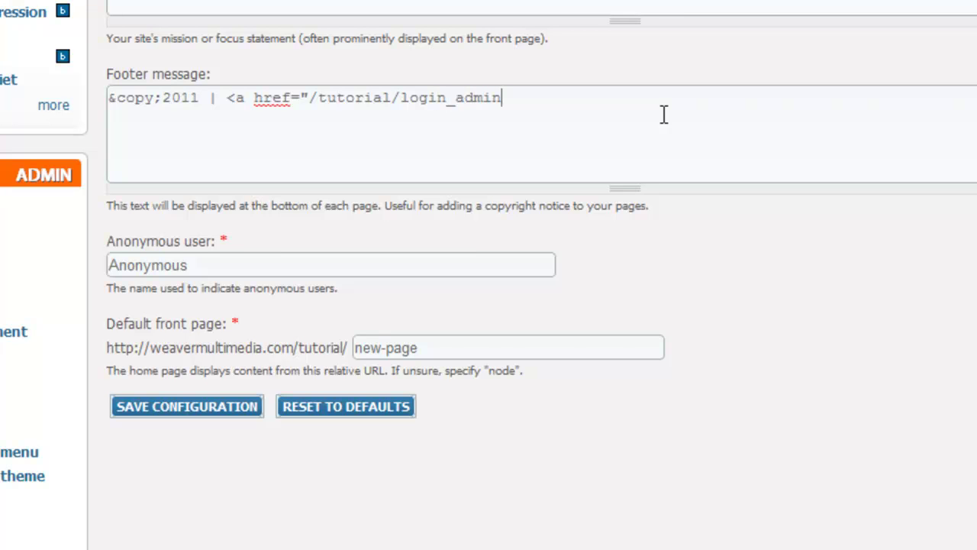
text(">Login)
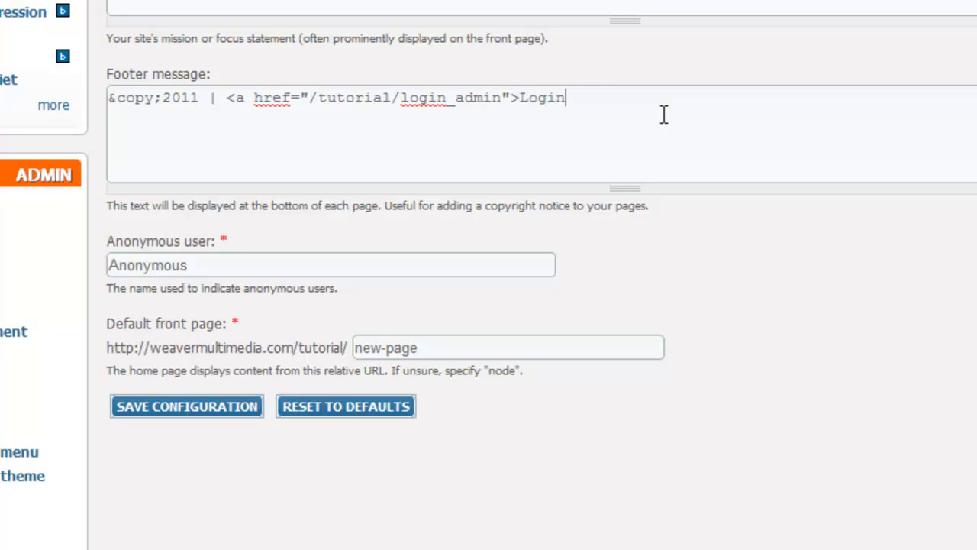
text(</a>)
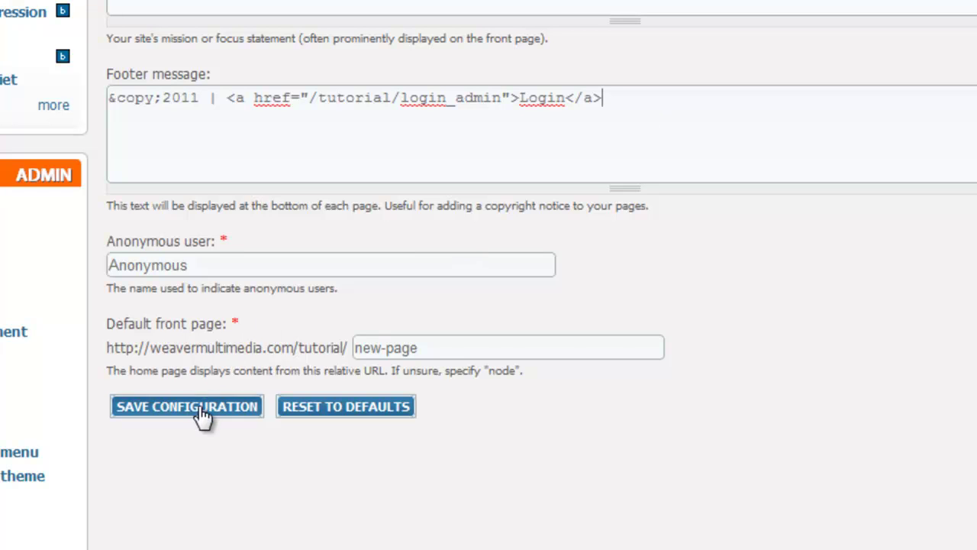
click(160, 412)
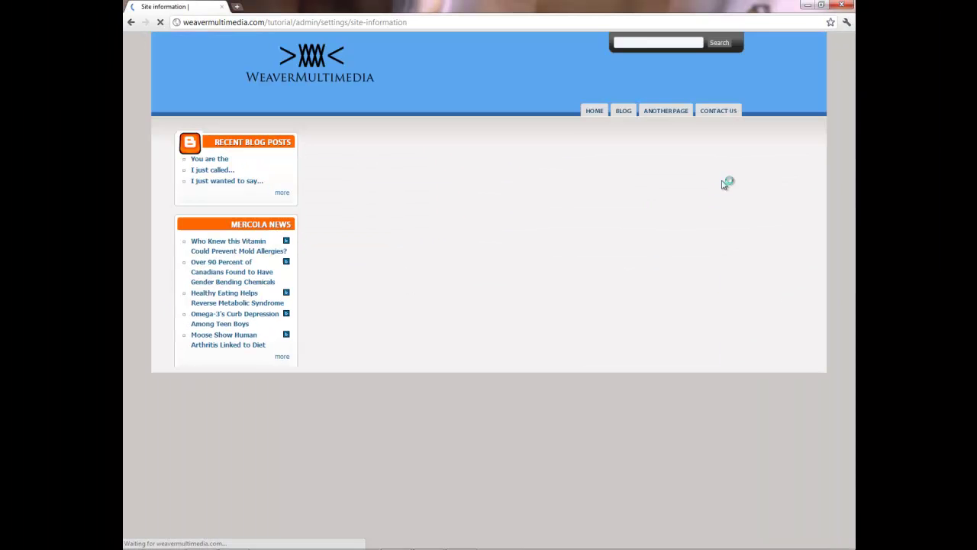
- Scroll down the page once the site information settings have saved
drag(851, 134, 854, 413)
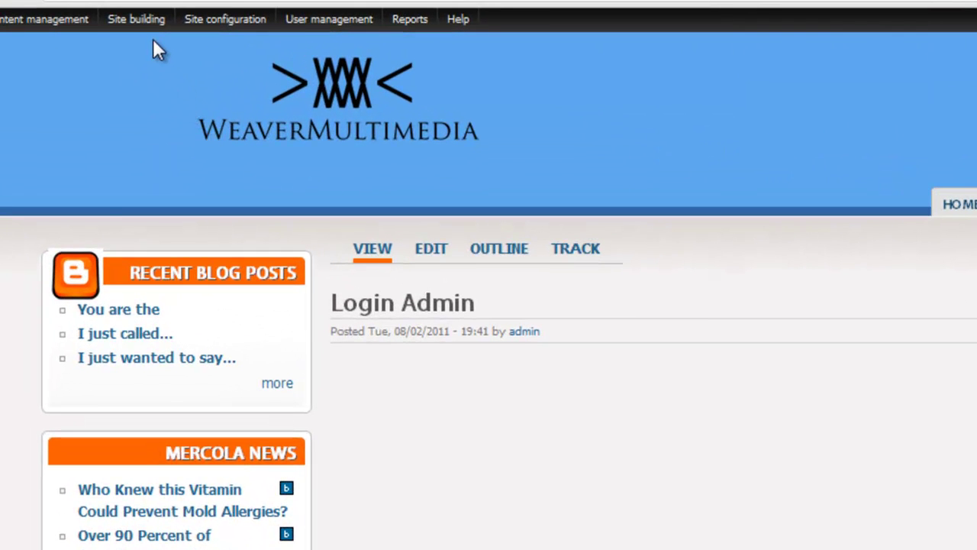
- On the Blocks page, drag User login into the content top region and save blocks
mouse_move(149, 31)
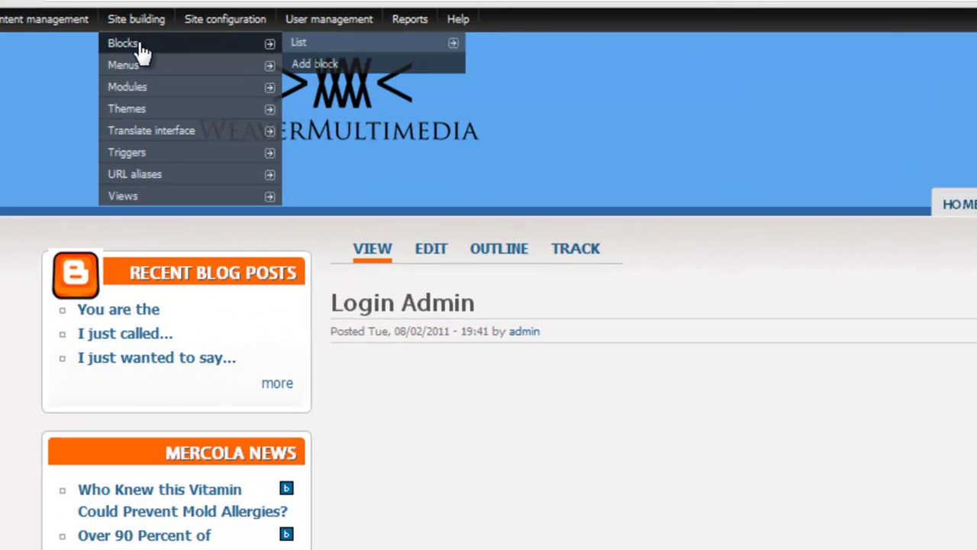
click(143, 49)
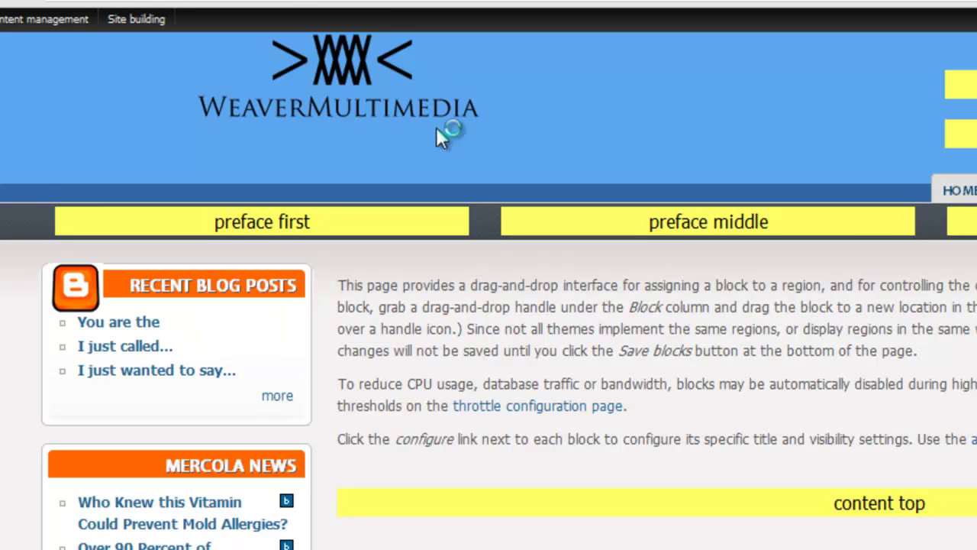
scroll(488, 306, down, 10)
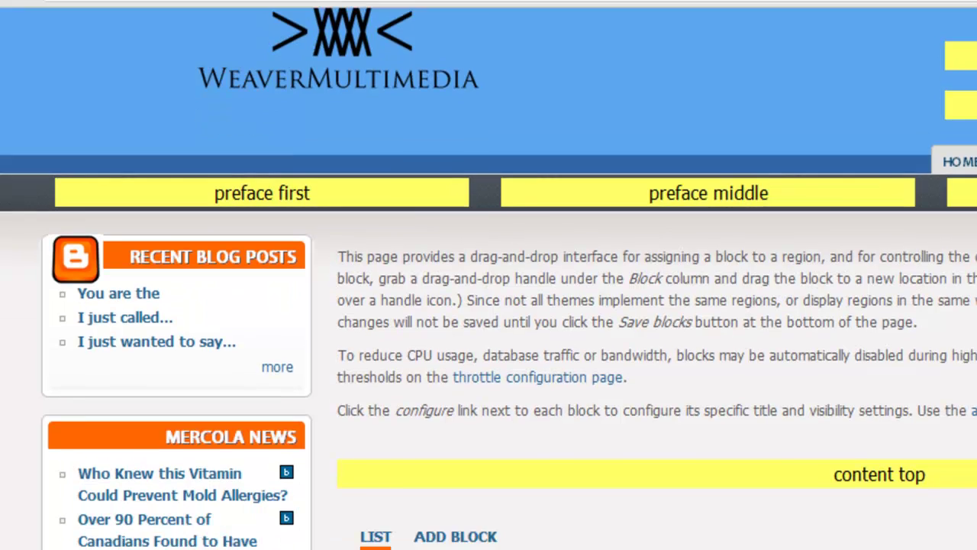
scroll(489, 305, up, 5)
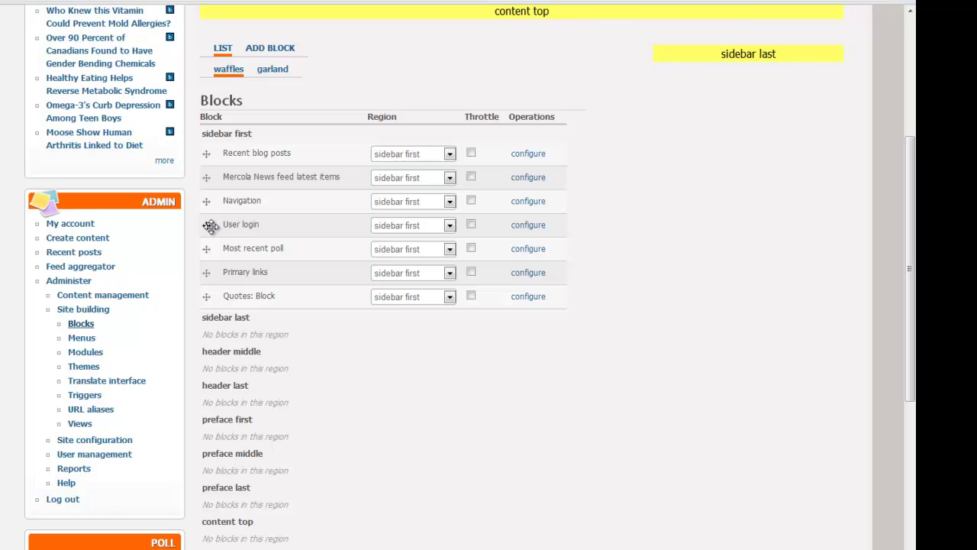
drag(210, 226, 235, 513)
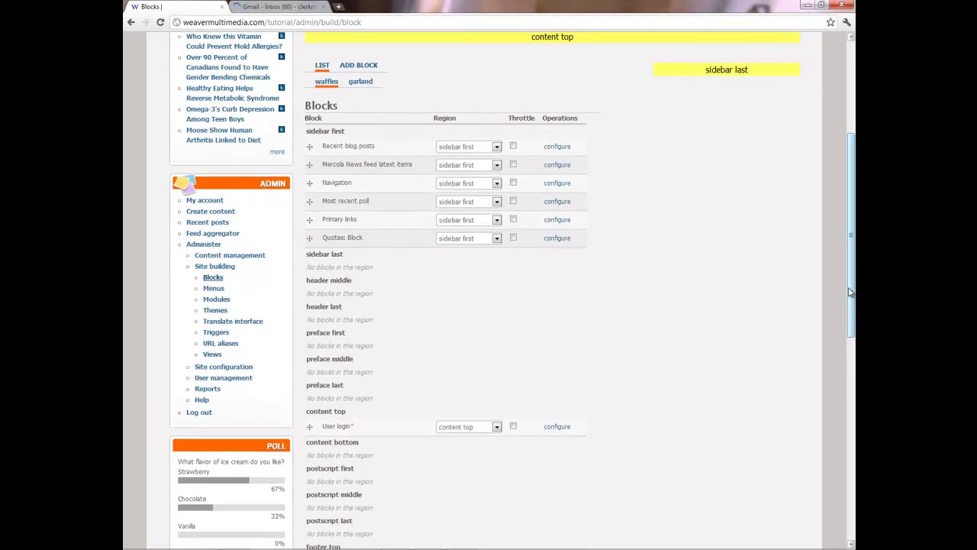
scroll(851, 290, down, 3)
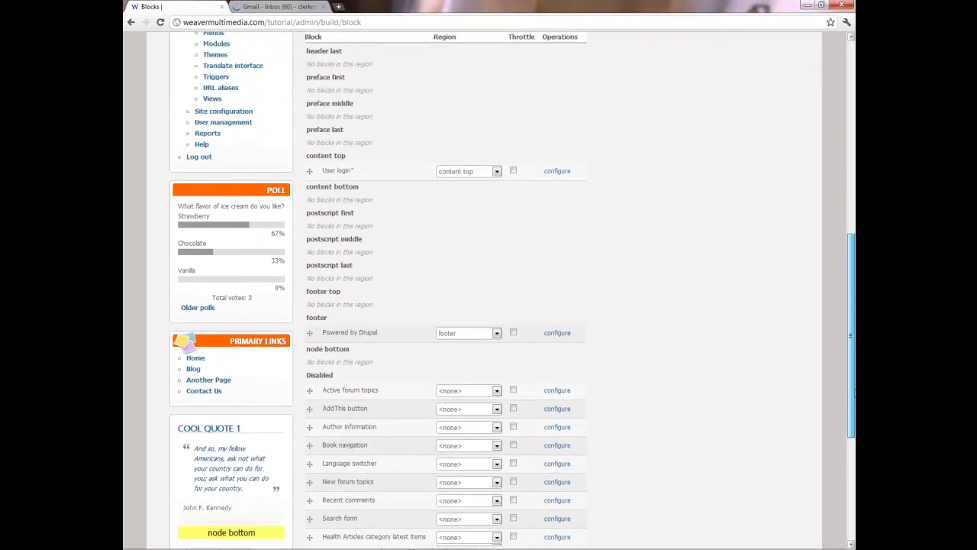
scroll(514, 484, down, 3)
click(343, 465)
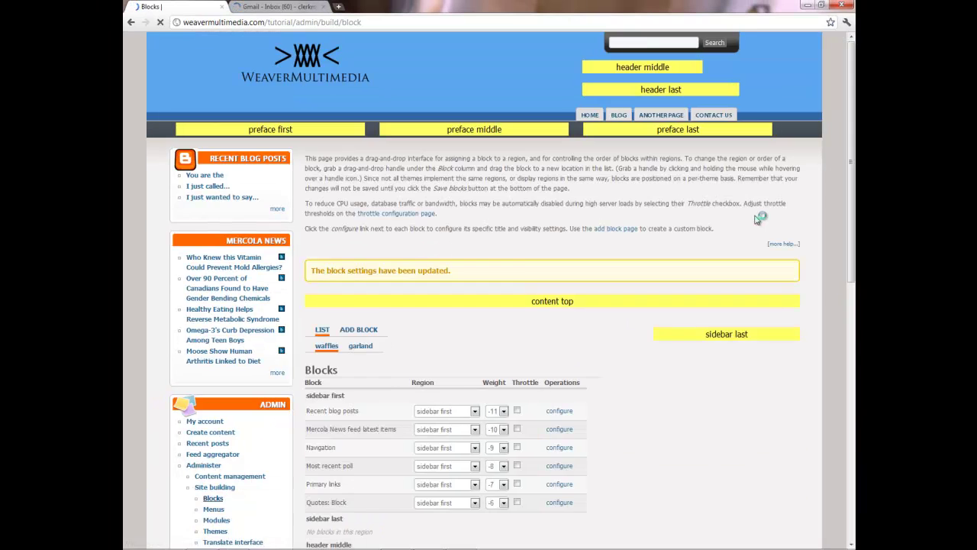
- Set User login to show only on the listed page login_admin and save the block
scroll(850, 263, down, 4)
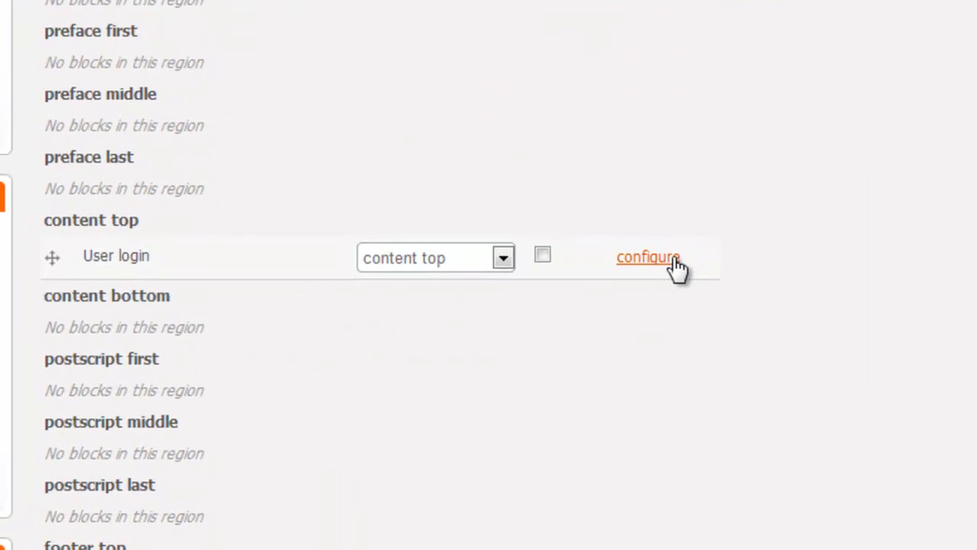
click(675, 259)
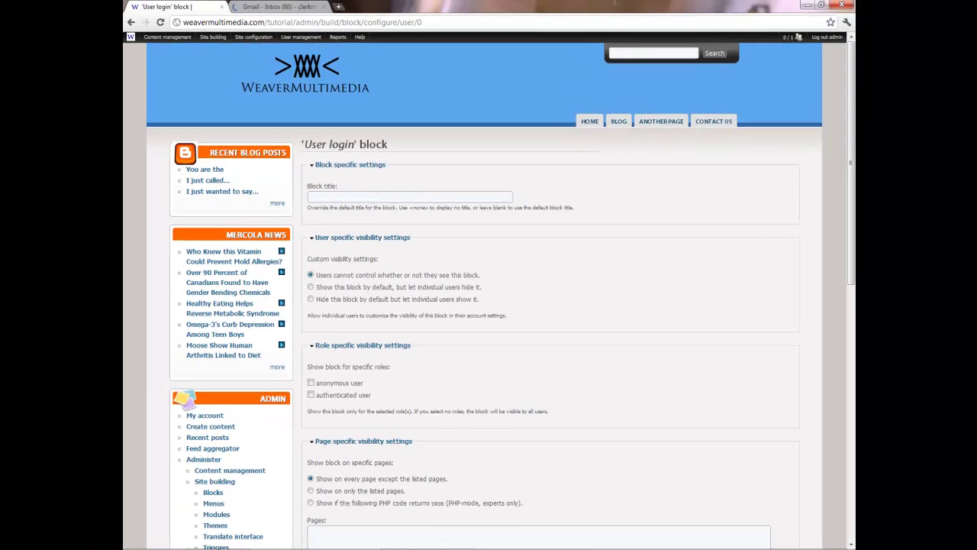
drag(851, 153, 854, 224)
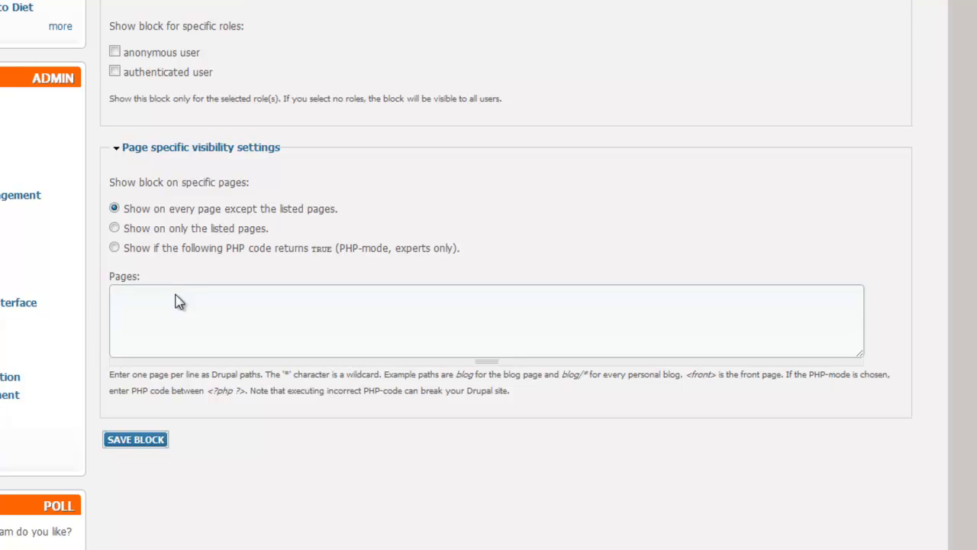
click(115, 231)
text(gin_)
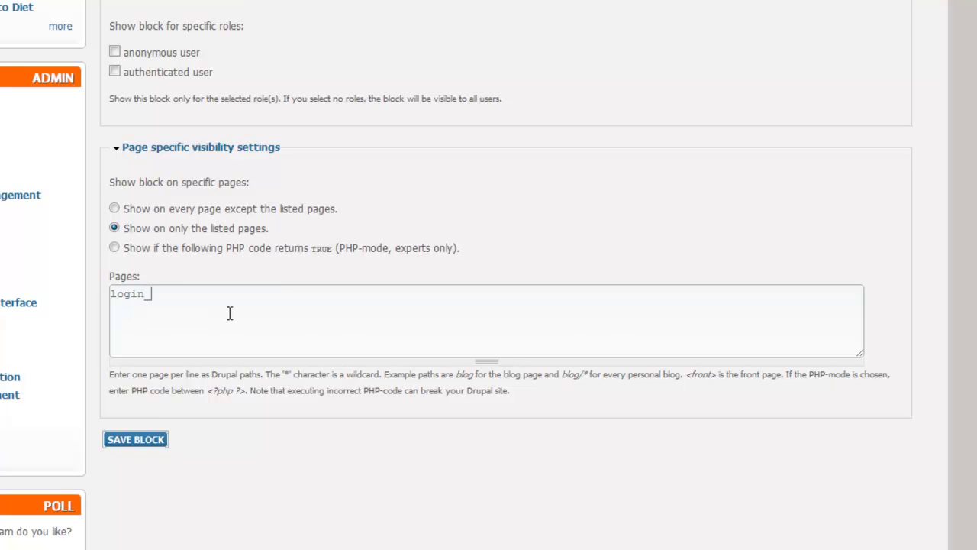
text(admin)
click(135, 439)
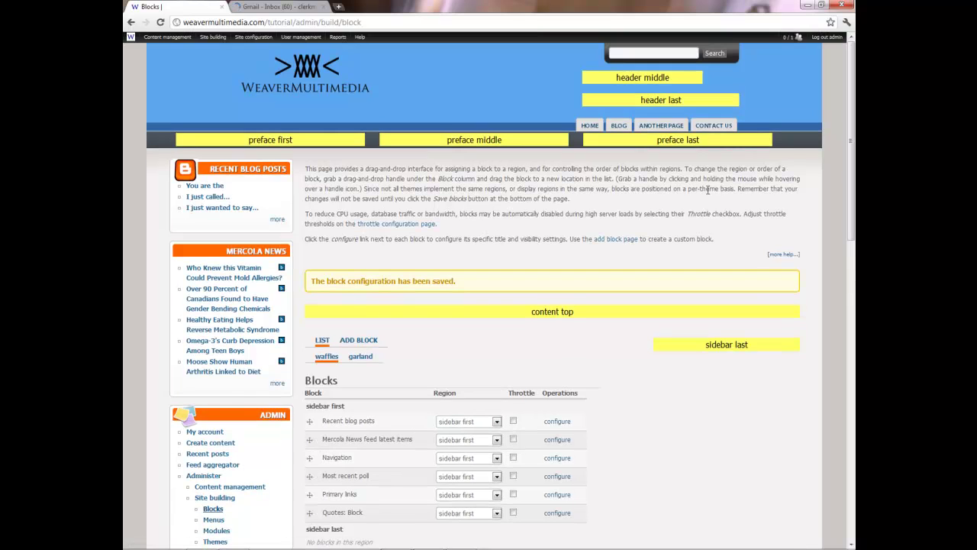
- Log out, then follow the footer Login link to the Login Admin page
click(830, 38)
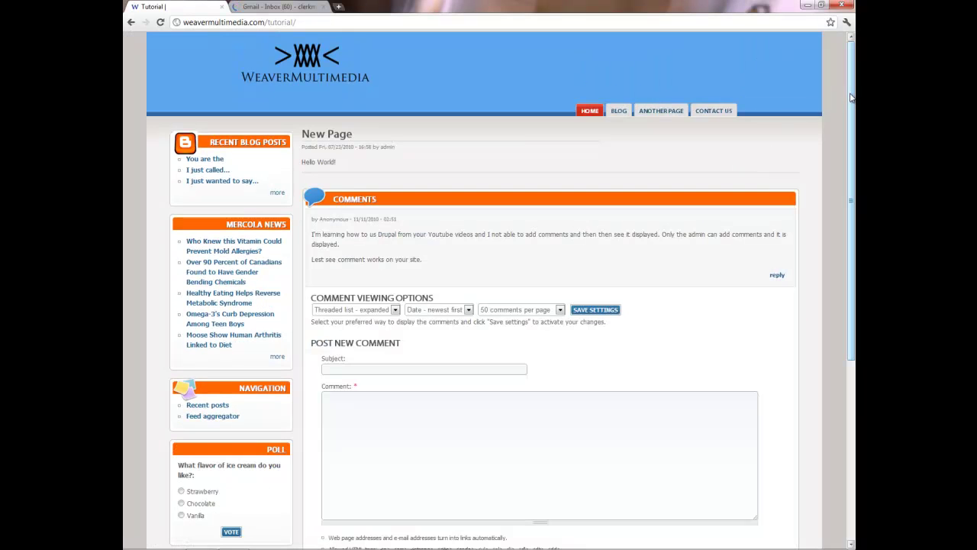
drag(851, 97, 854, 252)
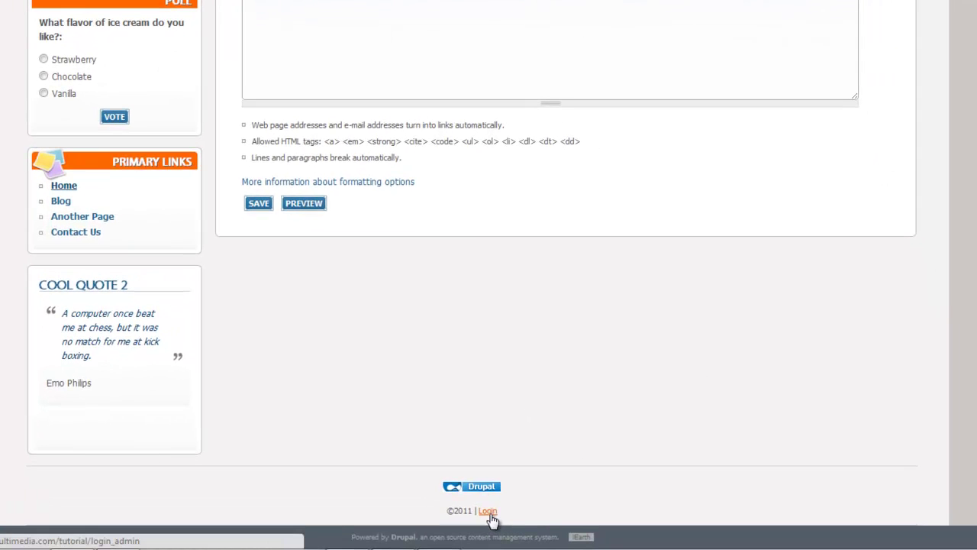
click(487, 511)
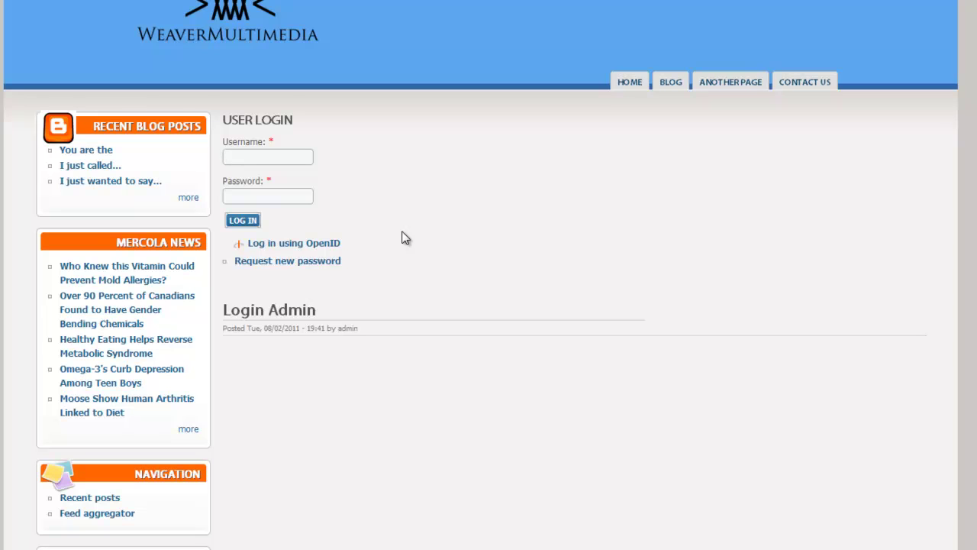
- Enter the admin username and the account password in the User login form and submit
text(admin)
key(Tab)
text(password)
key(Return)
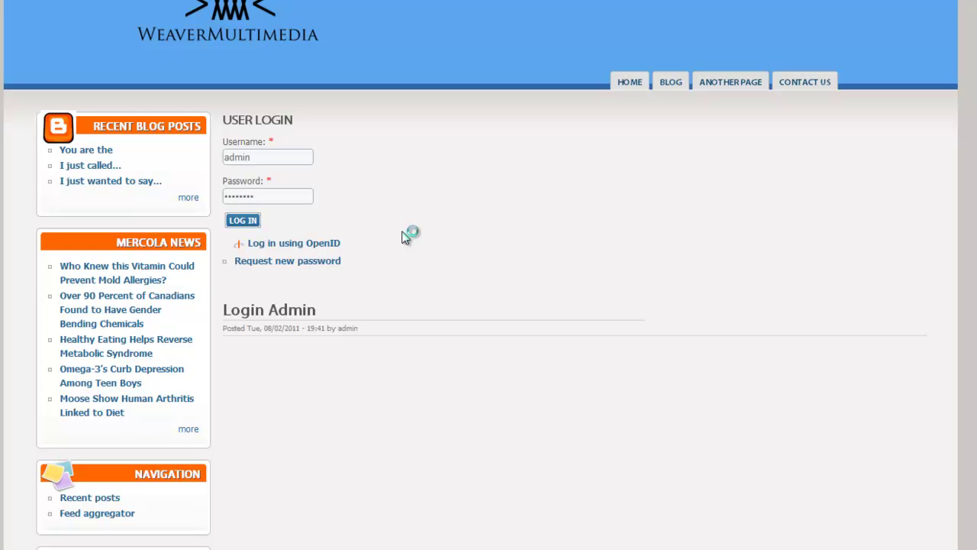